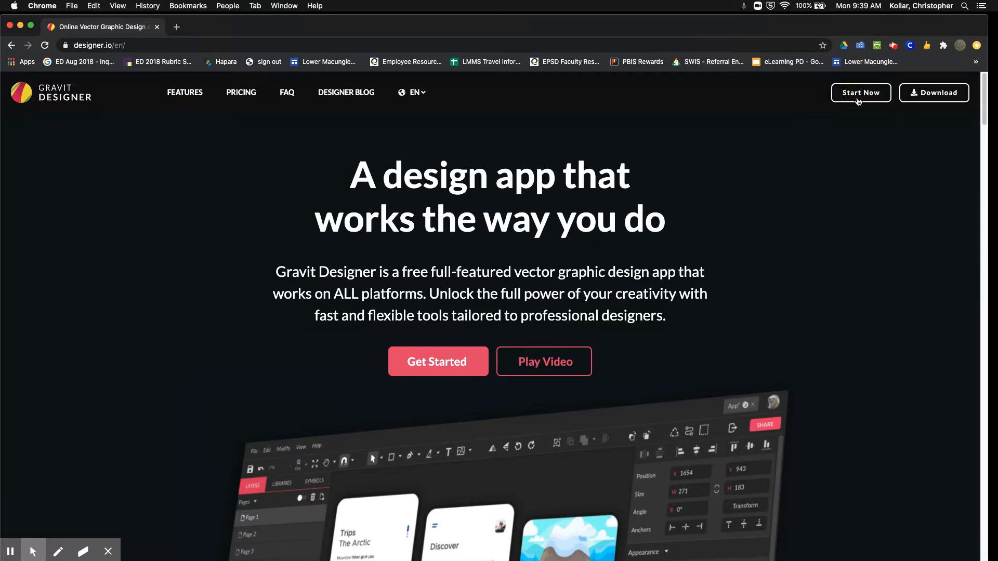
Start using Gravit Designer and sign in with the existing Google account.
{"action": "left_click", "coordinate": [467, 366]}
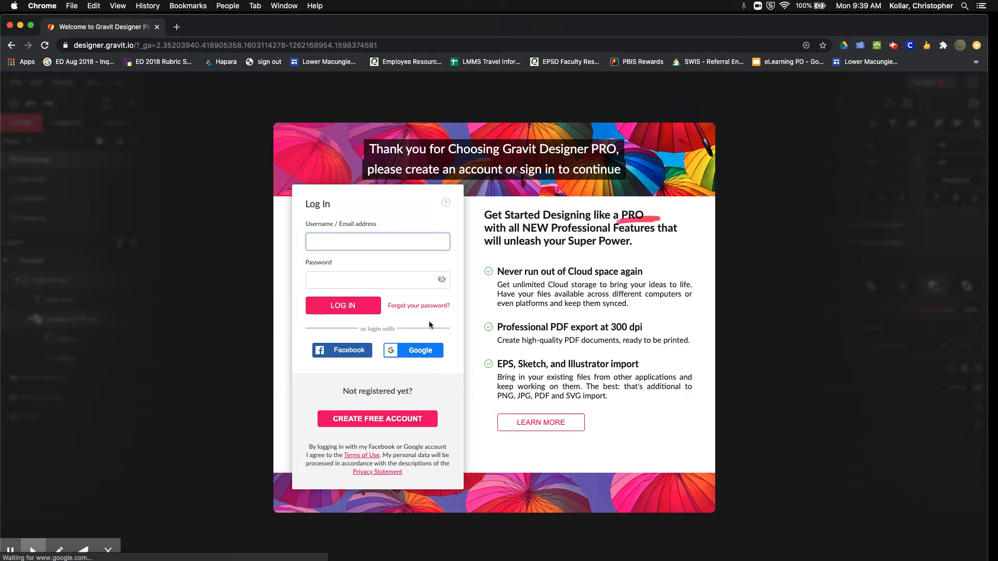
{"action": "left_click", "coordinate": [406, 351]}
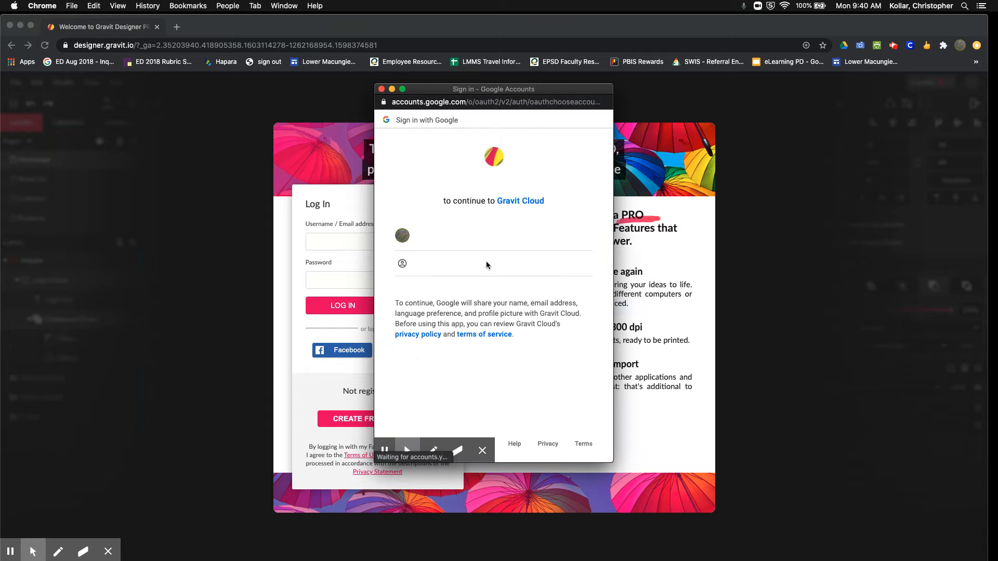
{"action": "left_click", "coordinate": [472, 239]}
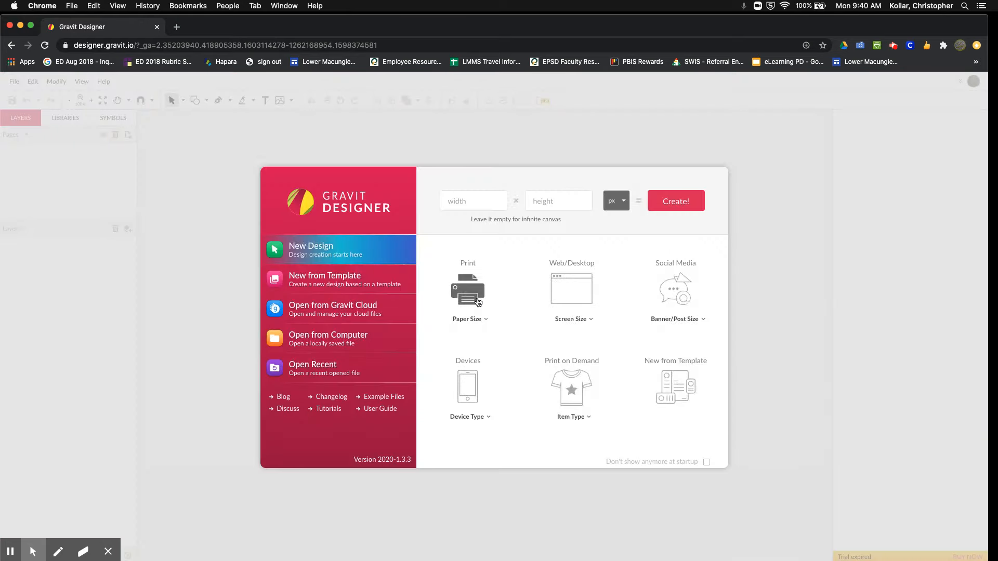
Create a new design 8 inches wide and 6 inches high.
{"action": "left_click", "coordinate": [473, 204]}
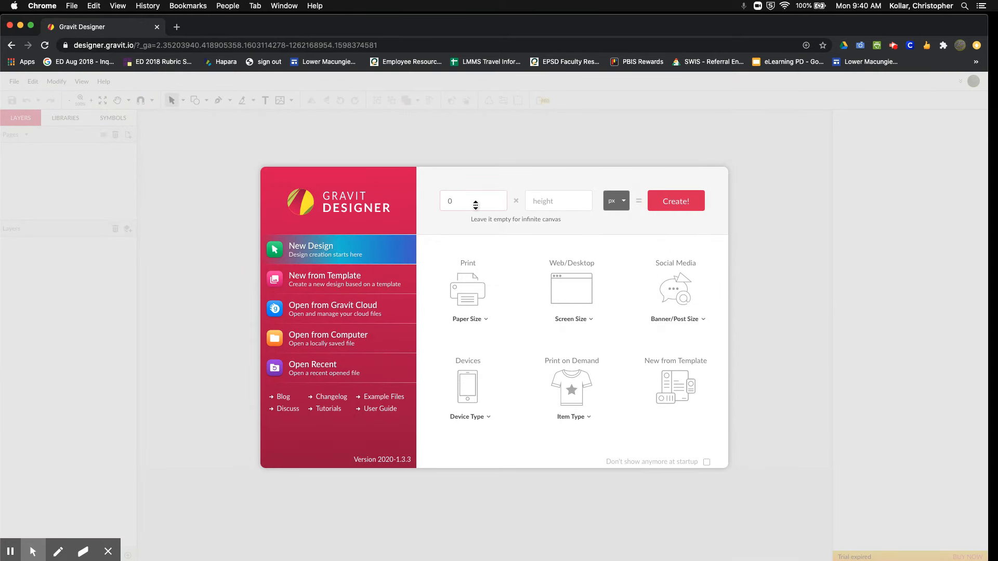
{"action": "left_click", "coordinate": [478, 203]}
{"action": "type", "text": "8"}
{"action": "left_click", "coordinate": [553, 203]}
{"action": "type", "text": "6"}
{"action": "left_click", "coordinate": [612, 207]}
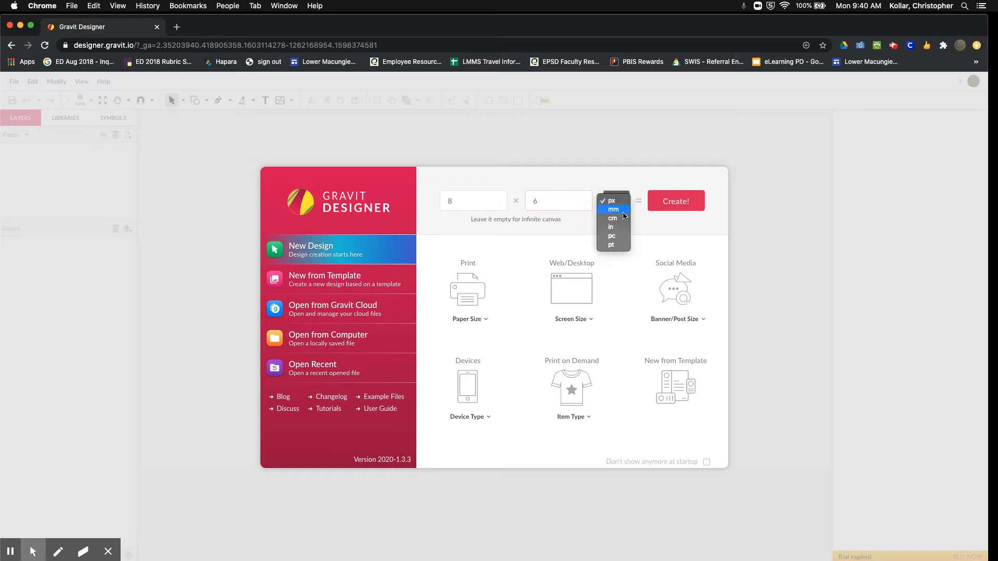
{"action": "left_click", "coordinate": [611, 227]}
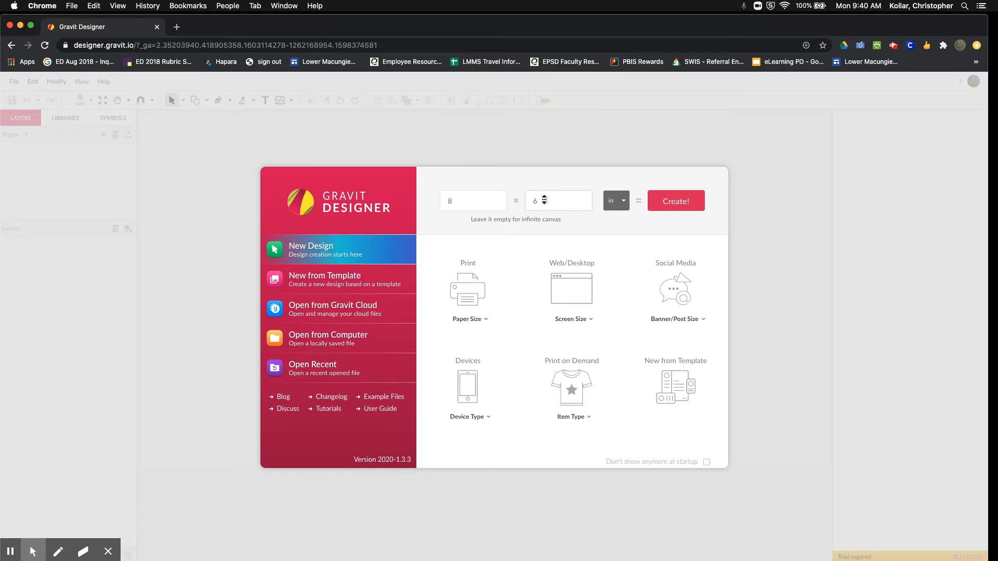
{"action": "left_click", "coordinate": [677, 205]}
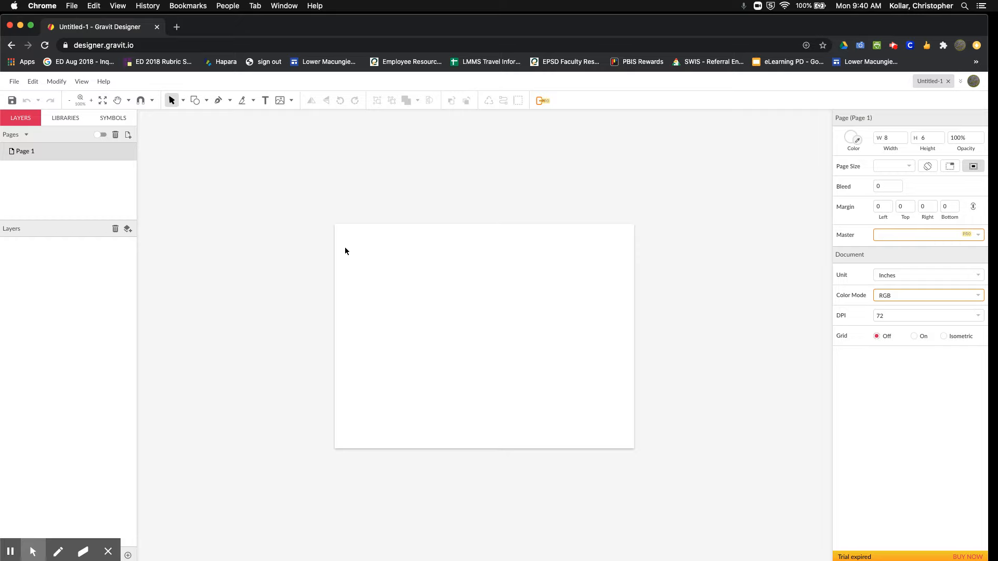
Draw a rectangle about 6.4 by 4.1 inches inside the page.
{"action": "left_click", "coordinate": [196, 99]}
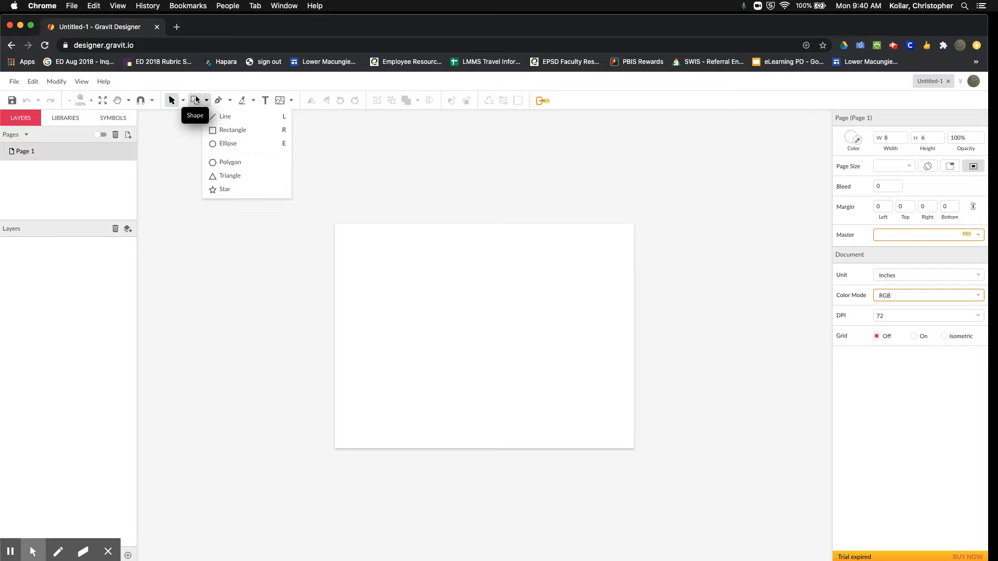
{"action": "left_click", "coordinate": [228, 130]}
{"action": "left_click_drag", "start_coordinate": [364, 251], "coordinate": [601, 404]}
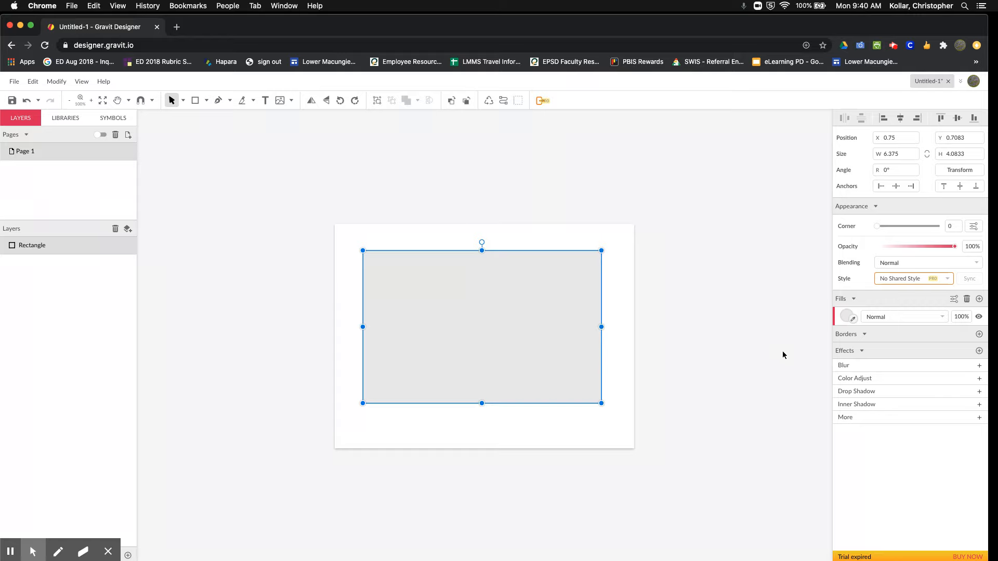
Set the rectangle's width to 7 inches and its height to 5 inches.
{"action": "left_click", "coordinate": [896, 155]}
{"action": "type", "text": "7"}
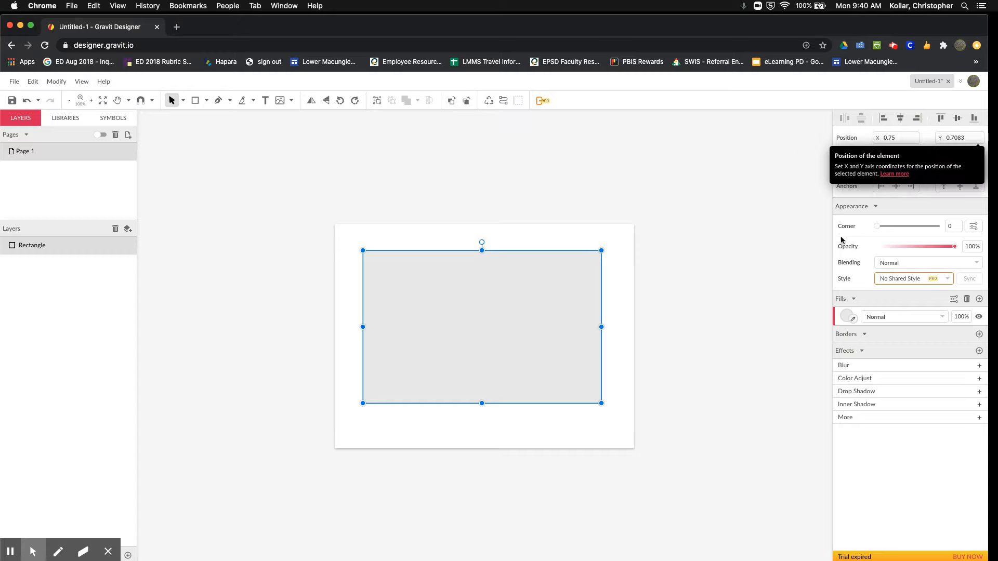
{"action": "left_click", "coordinate": [965, 154]}
{"action": "type", "text": "5"}
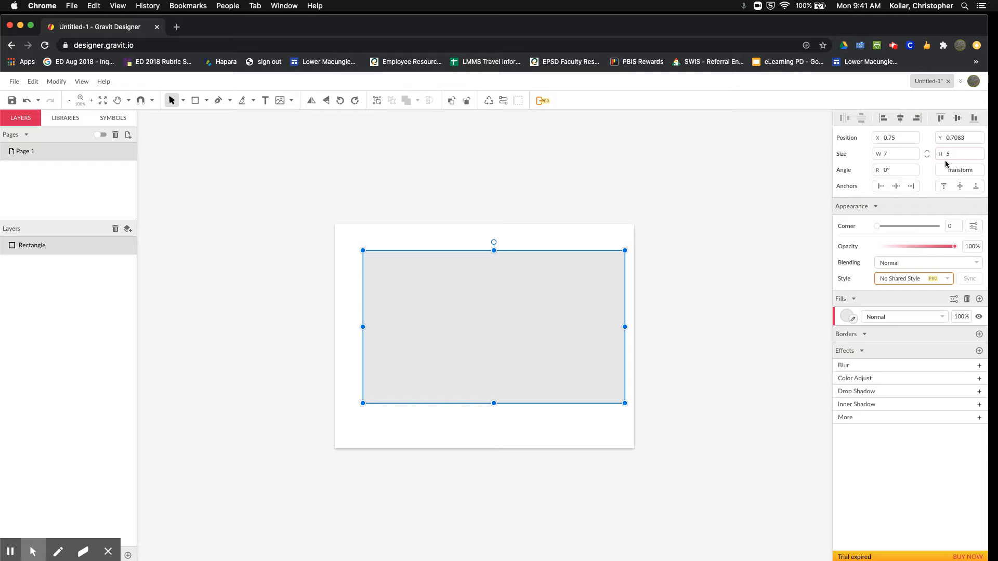
{"action": "key", "text": "Return"}
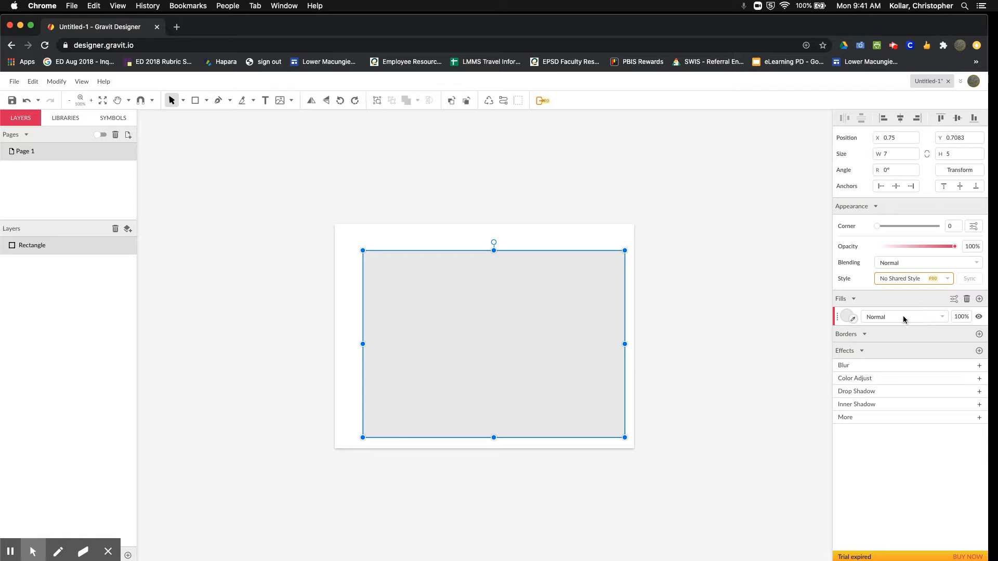
Make the rectangle's fill fully transparent by setting its opacity to 0%.
{"action": "left_click", "coordinate": [957, 317]}
{"action": "type", "text": "0"}
{"action": "key", "text": "Return"}
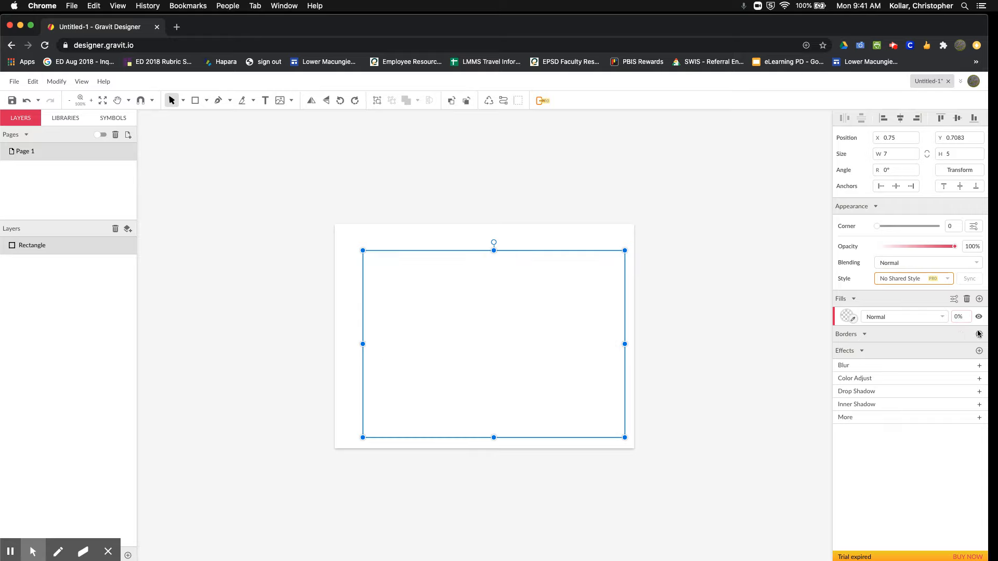
Add a black border to the rectangle and try to set its width to 2 pt.
{"action": "left_click", "coordinate": [979, 336]}
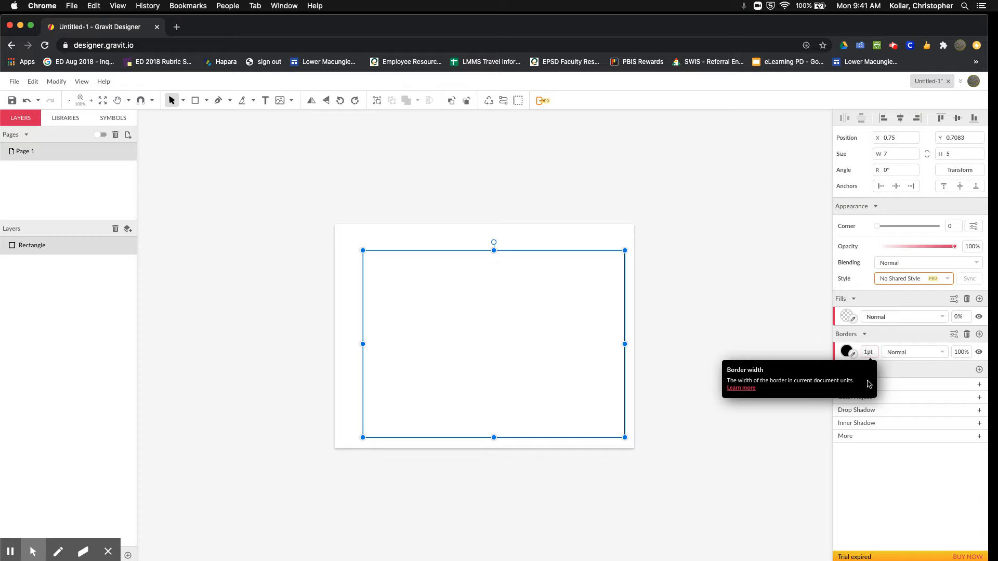
{"action": "left_click", "coordinate": [868, 352]}
{"action": "left_click", "coordinate": [867, 352]}
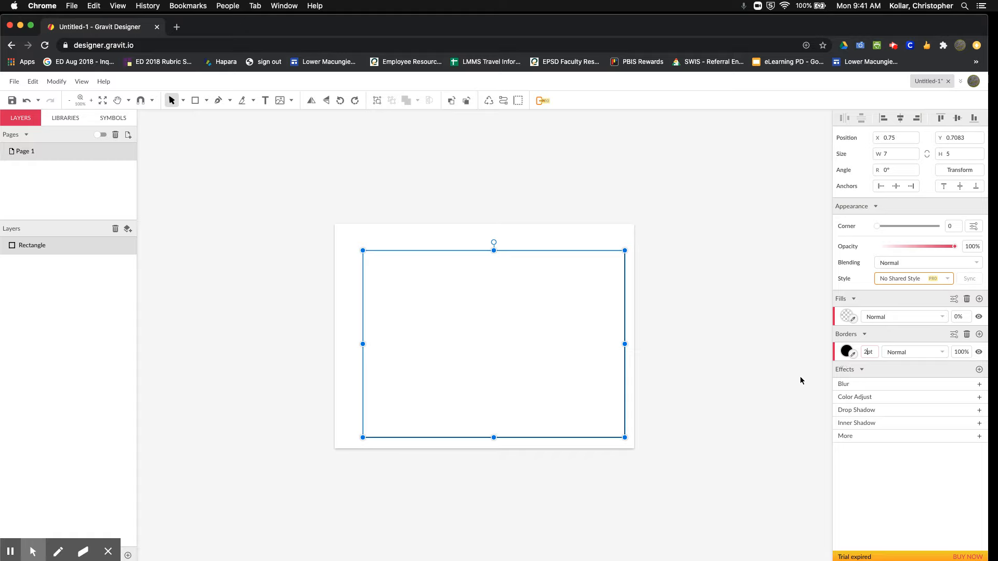
{"action": "left_click", "coordinate": [775, 350]}
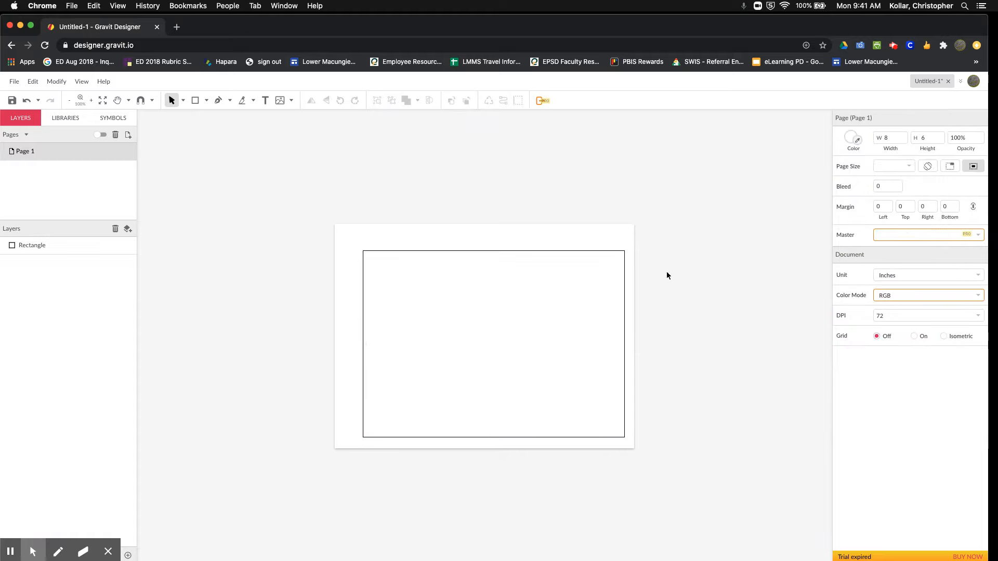
Center the rectangle horizontally and vertically on the page, and lock its layer.
{"action": "left_click", "coordinate": [569, 251]}
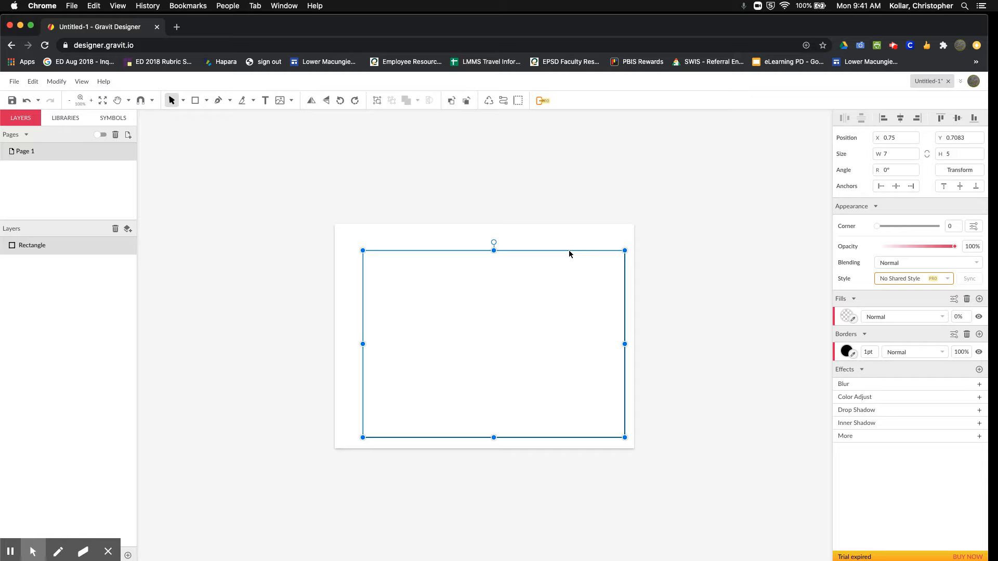
{"action": "left_click", "coordinate": [58, 82]}
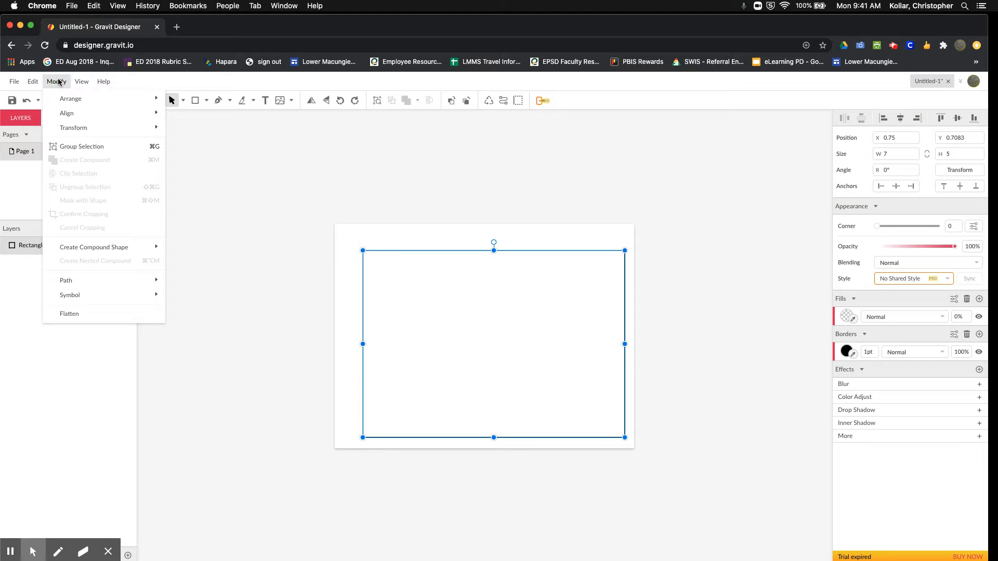
{"action": "mouse_move", "coordinate": [62, 120]}
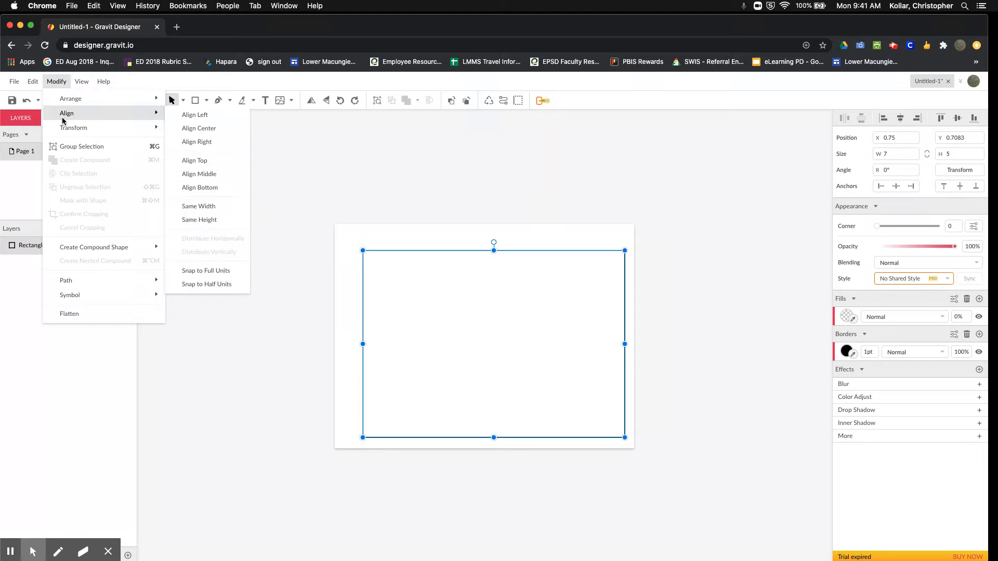
{"action": "left_click", "coordinate": [176, 130]}
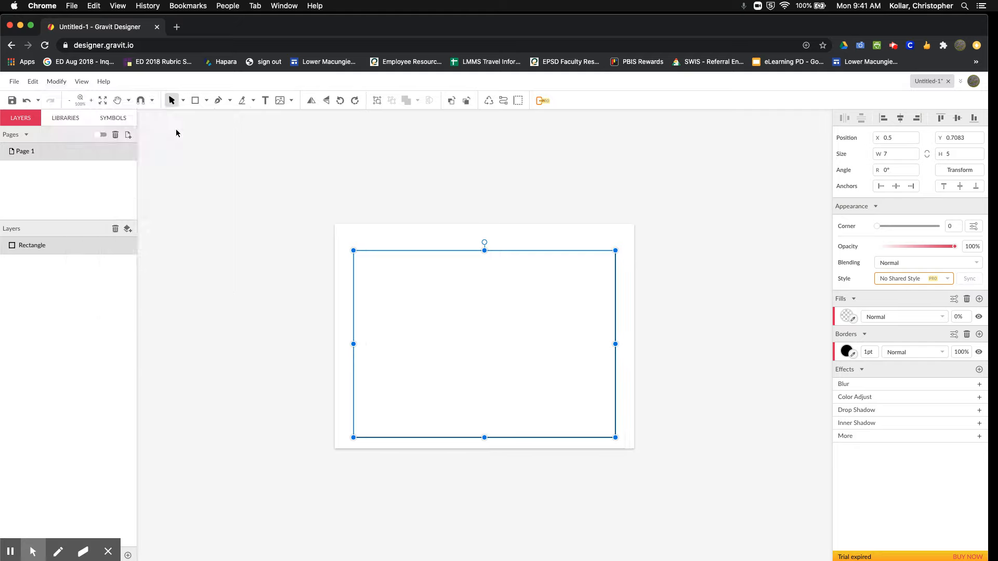
{"action": "left_click", "coordinate": [59, 84]}
{"action": "mouse_move", "coordinate": [66, 112]}
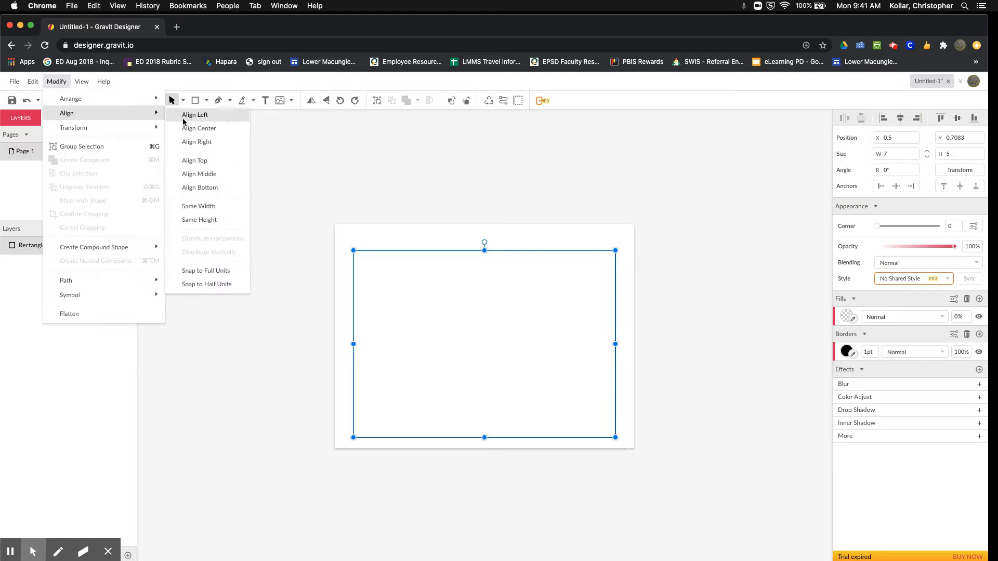
{"action": "left_click", "coordinate": [207, 175]}
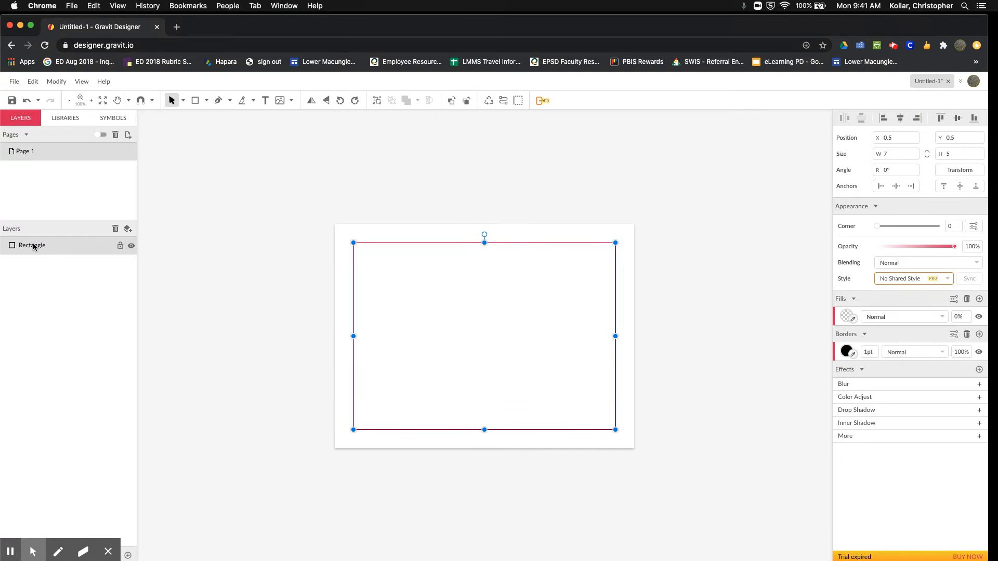
{"action": "left_click", "coordinate": [120, 248]}
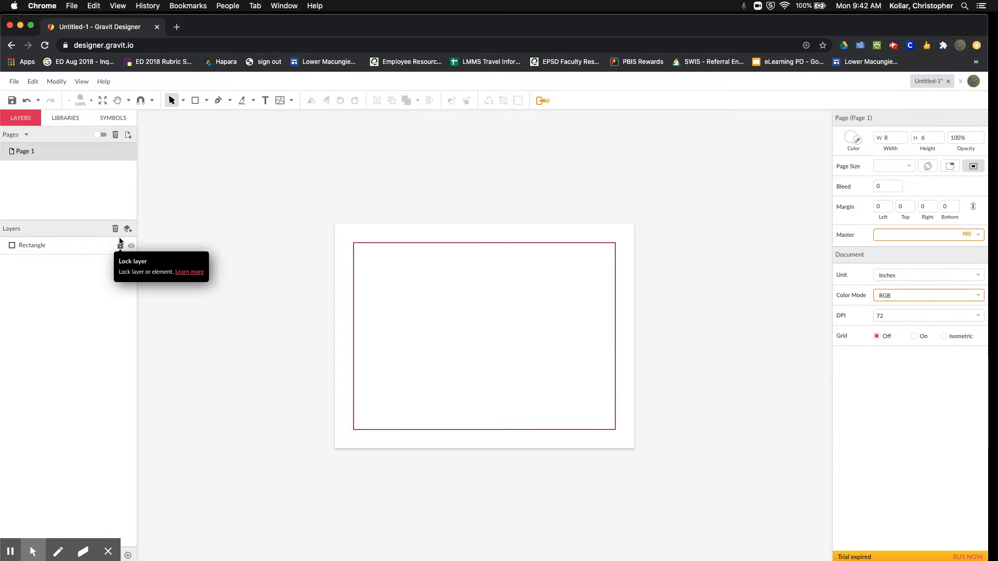
Add a text label with the designer's full name just above the frame's upper-left corner.
{"action": "left_click", "coordinate": [267, 102]}
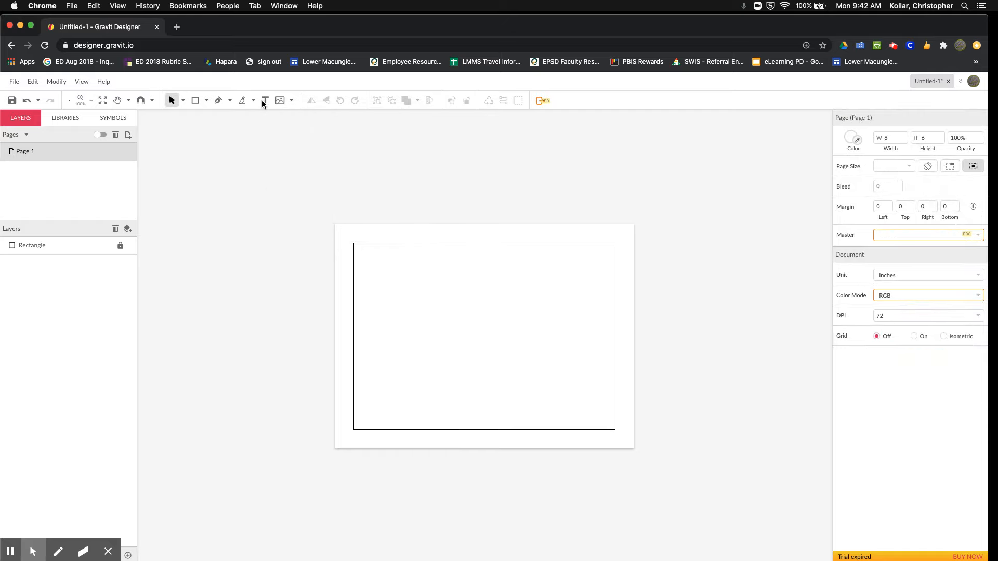
{"action": "left_click", "coordinate": [264, 100]}
{"action": "left_click", "coordinate": [354, 227]}
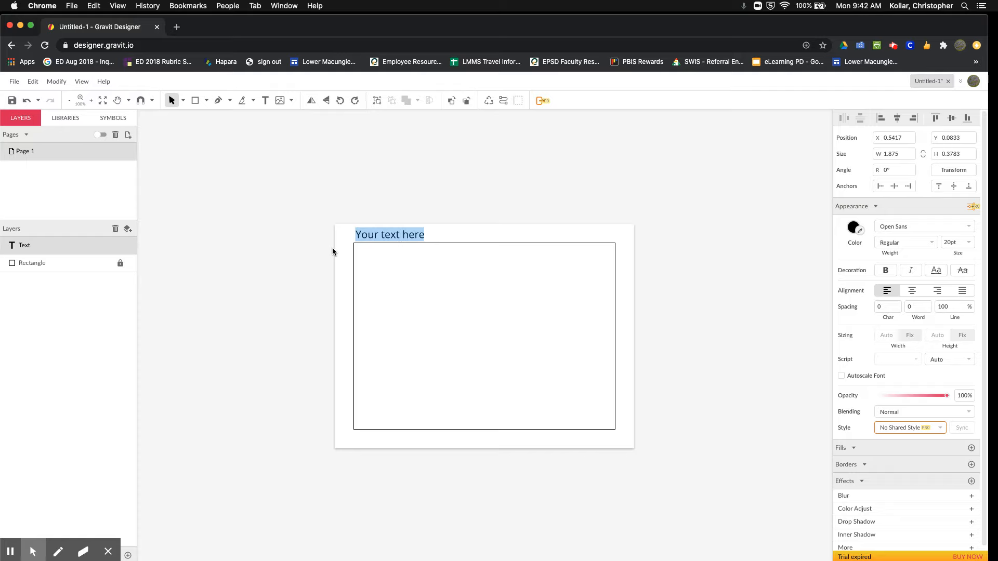
{"action": "type", "text": "Chri"}
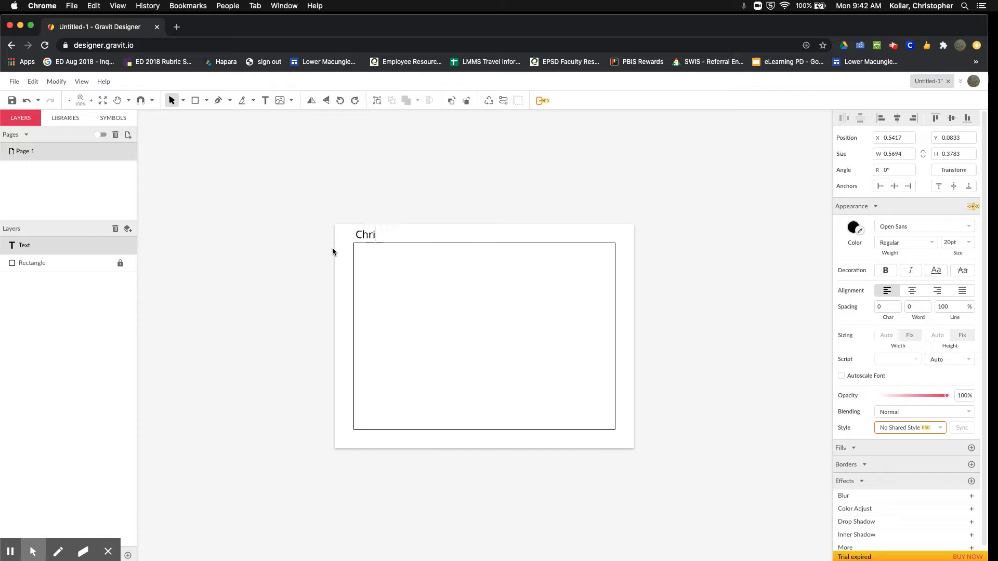
{"action": "type", "text": "s Kollar"}
{"action": "key", "text": "Escape"}
Add the text label "4.1.T" just above the frame near its upper-right corner.
{"action": "left_click", "coordinate": [264, 99]}
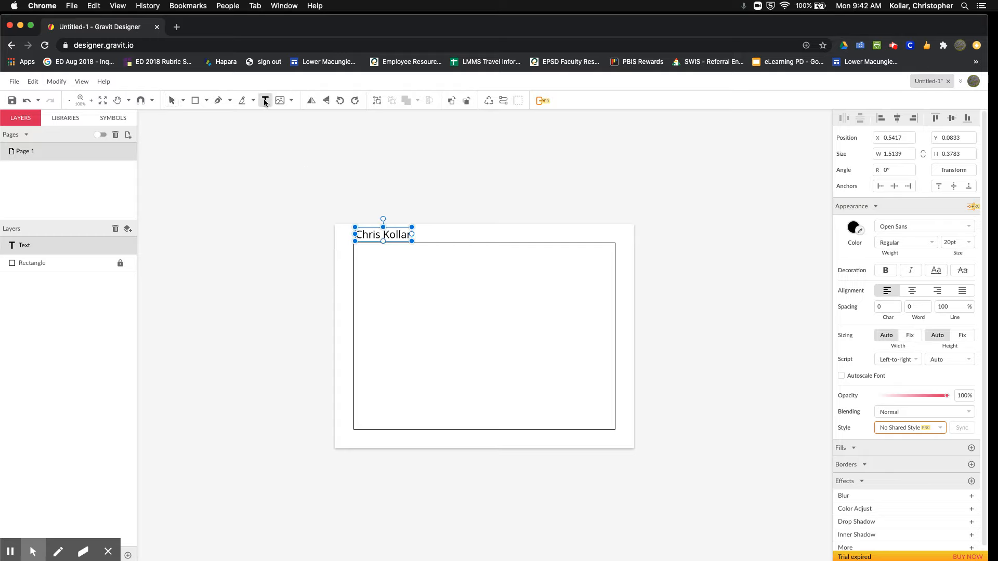
{"action": "left_click", "coordinate": [574, 231]}
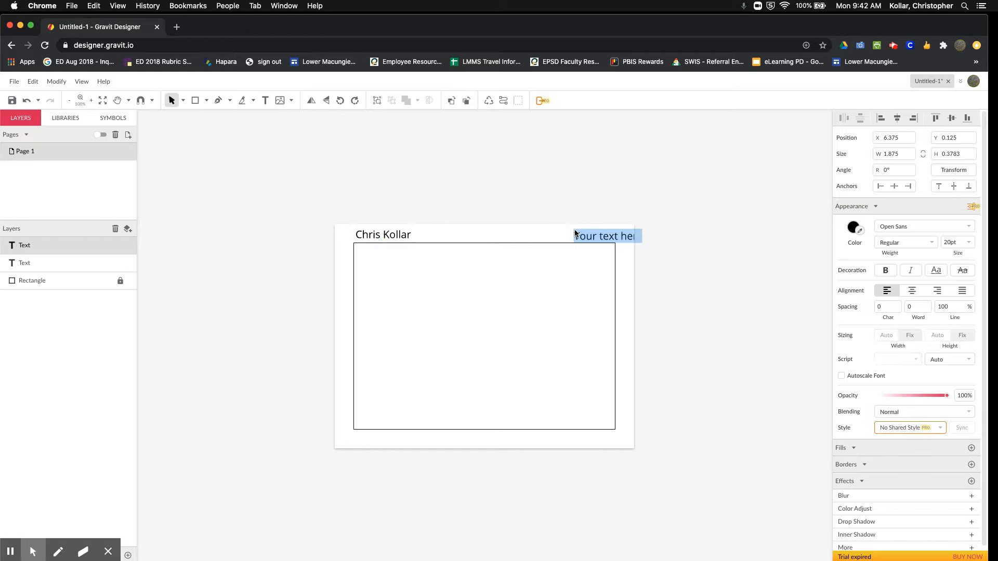
{"action": "key", "text": "BackSpace"}
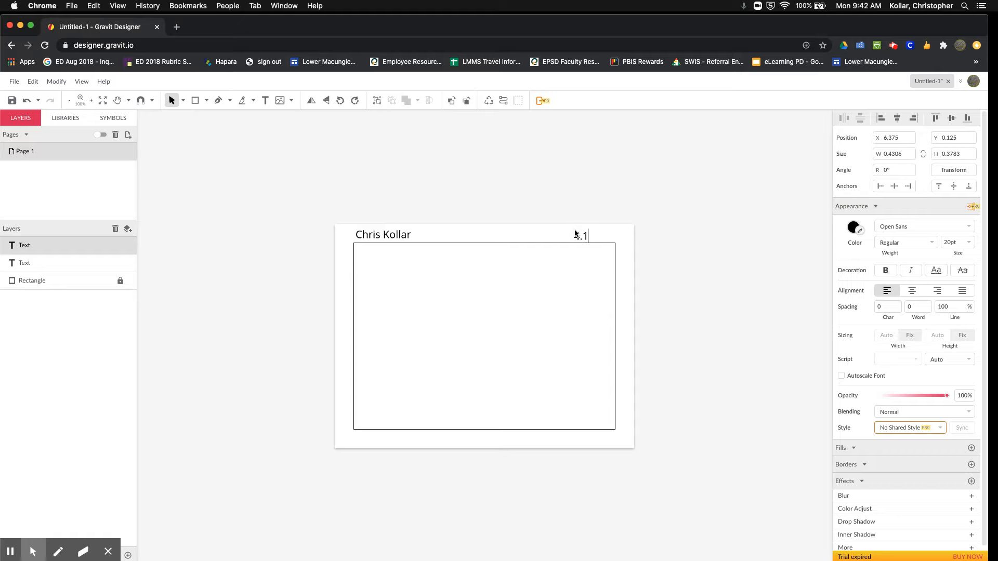
{"action": "type", "text": "1.1."}
{"action": "type", "text": "T"}
{"action": "key", "text": "Escape"}
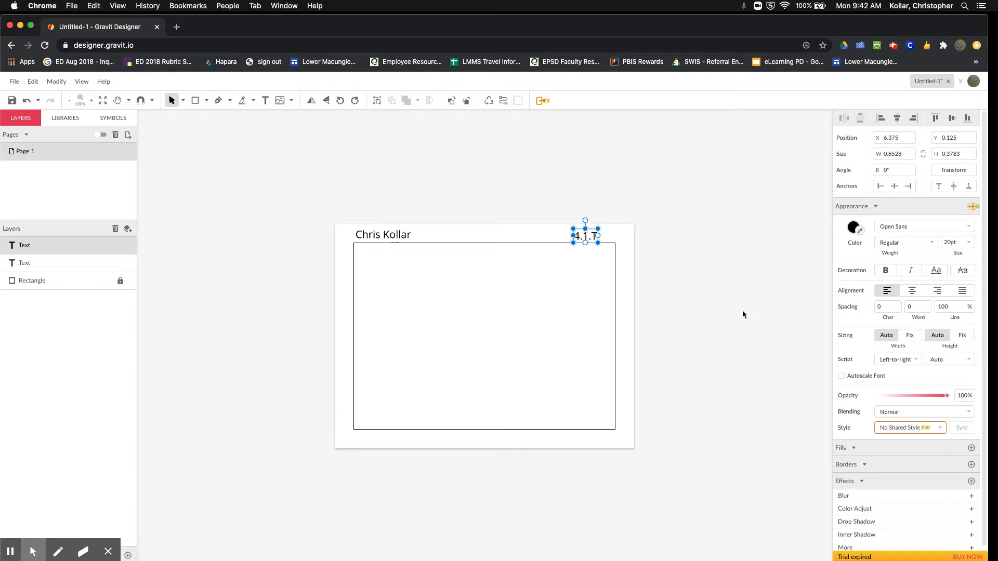
{"action": "left_click", "coordinate": [766, 287]}
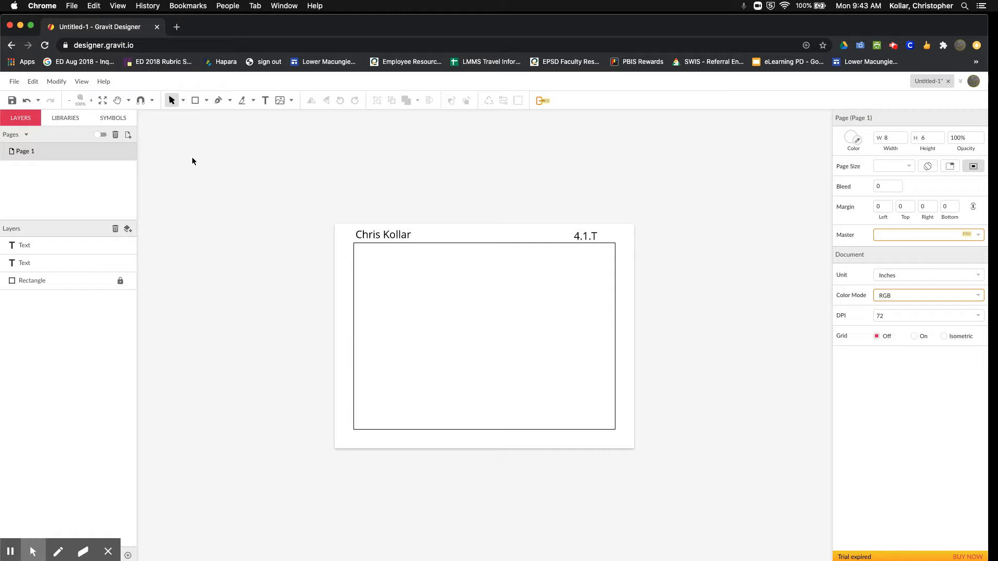
Save the design to the cloud under the designer's full name followed by "Design #1".
{"action": "left_click", "coordinate": [16, 86]}
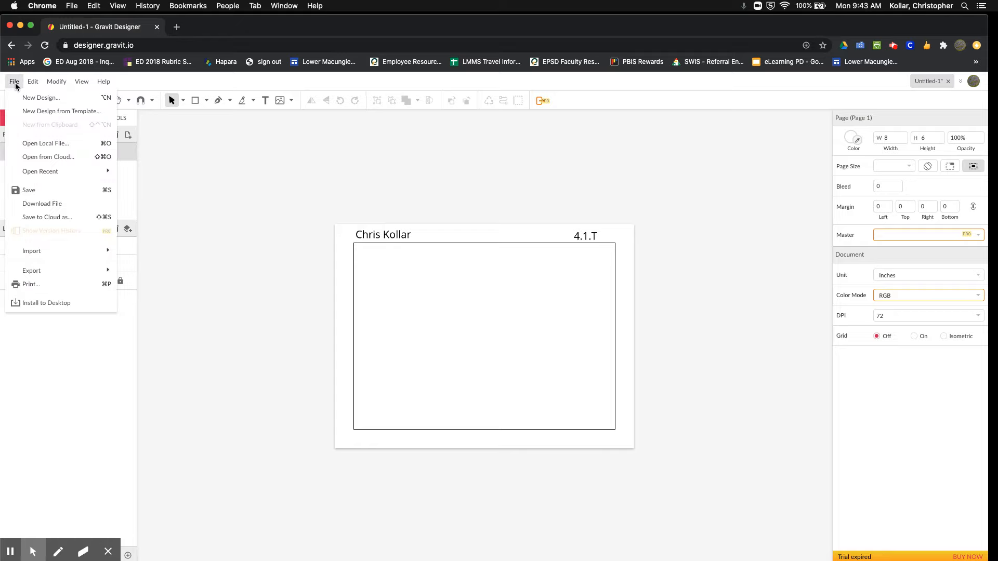
{"action": "left_click", "coordinate": [39, 217]}
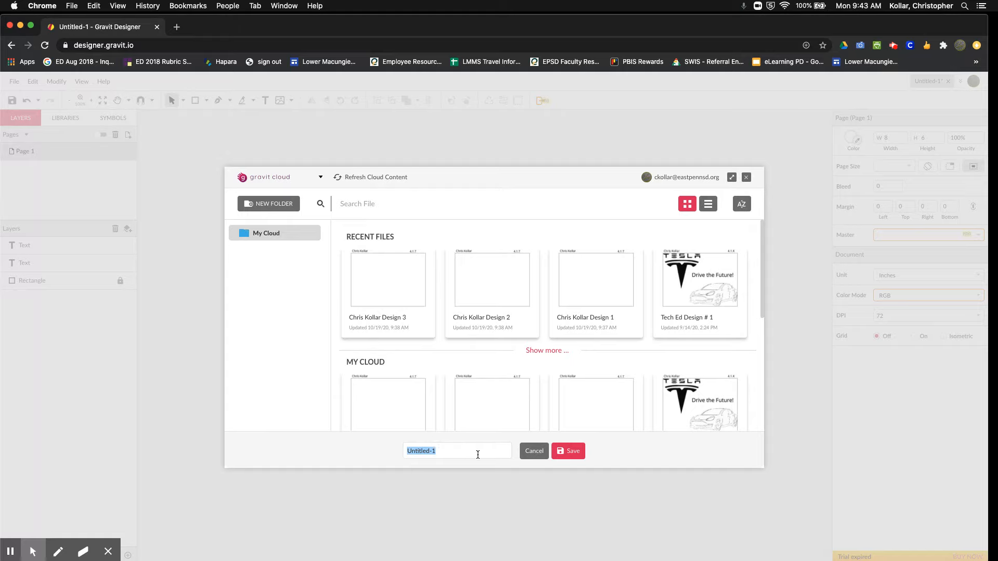
{"action": "type", "text": "Chris Kollar"}
{"action": "type", "text": "Design"}
{"action": "left_click", "coordinate": [560, 456]}
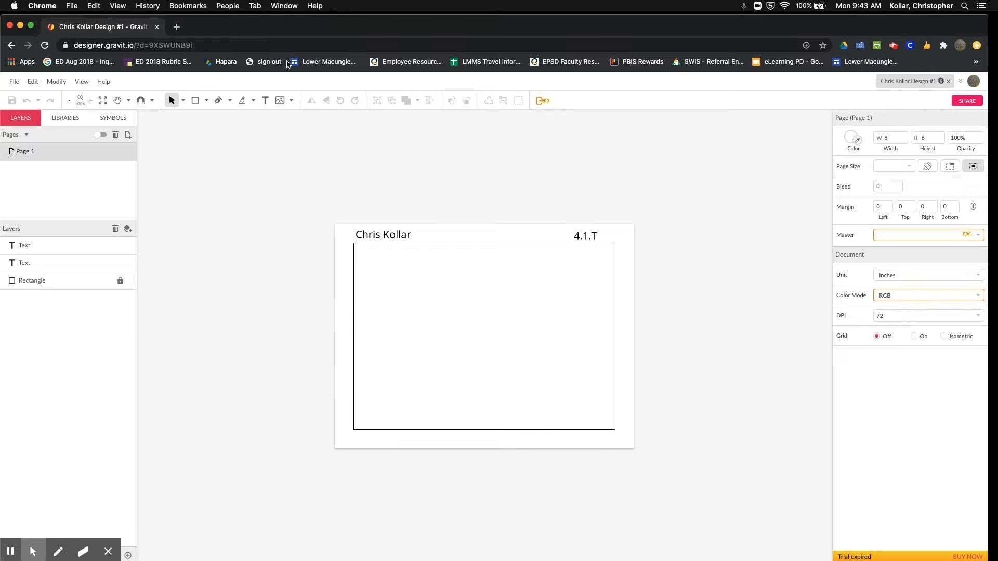
Save a second copy of the design to the cloud under the designer's full name followed by "Design #2".
{"action": "left_click", "coordinate": [12, 82]}
{"action": "mouse_move", "coordinate": [24, 254]}
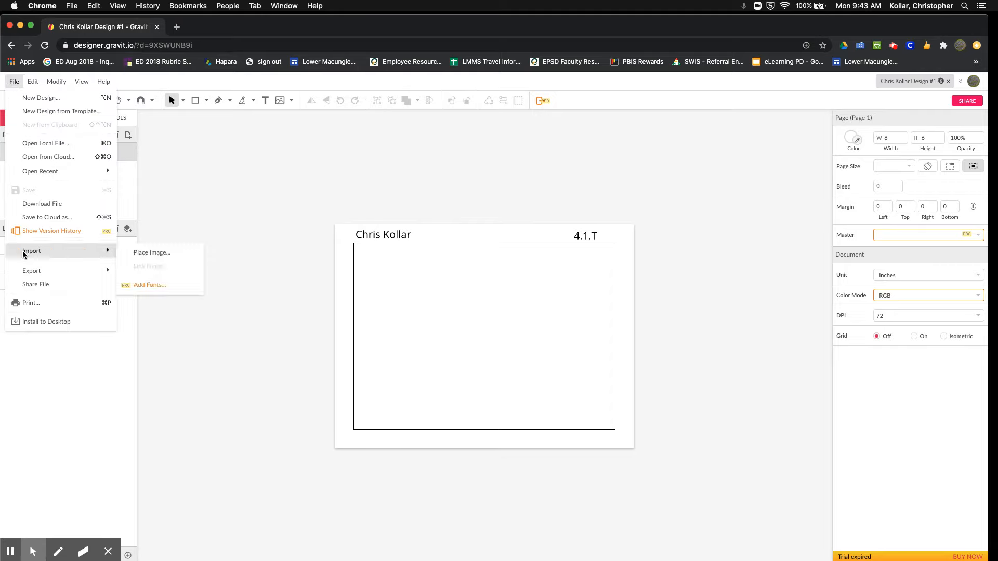
{"action": "left_click", "coordinate": [33, 217]}
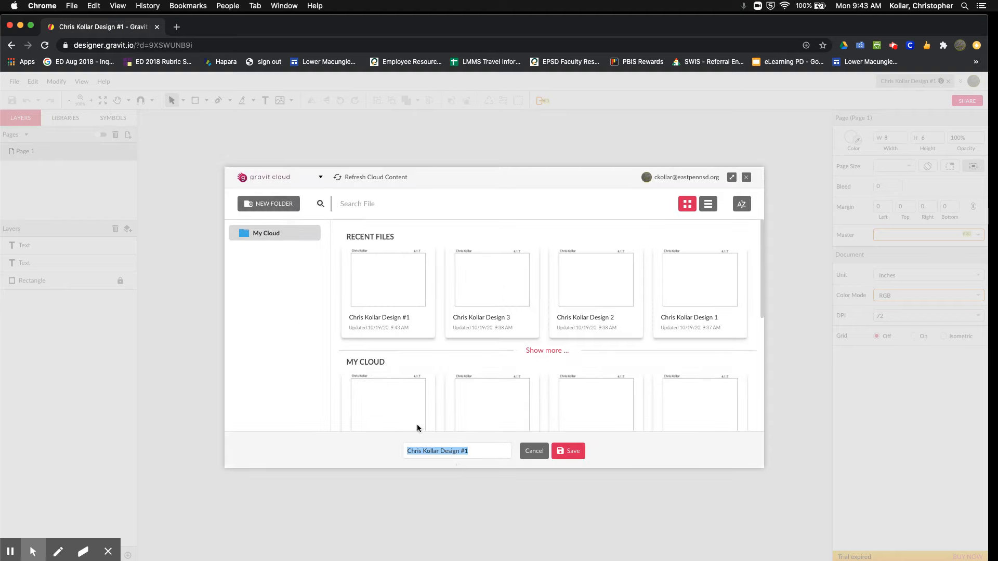
{"action": "left_click", "coordinate": [473, 452]}
{"action": "left_click", "coordinate": [566, 451]}
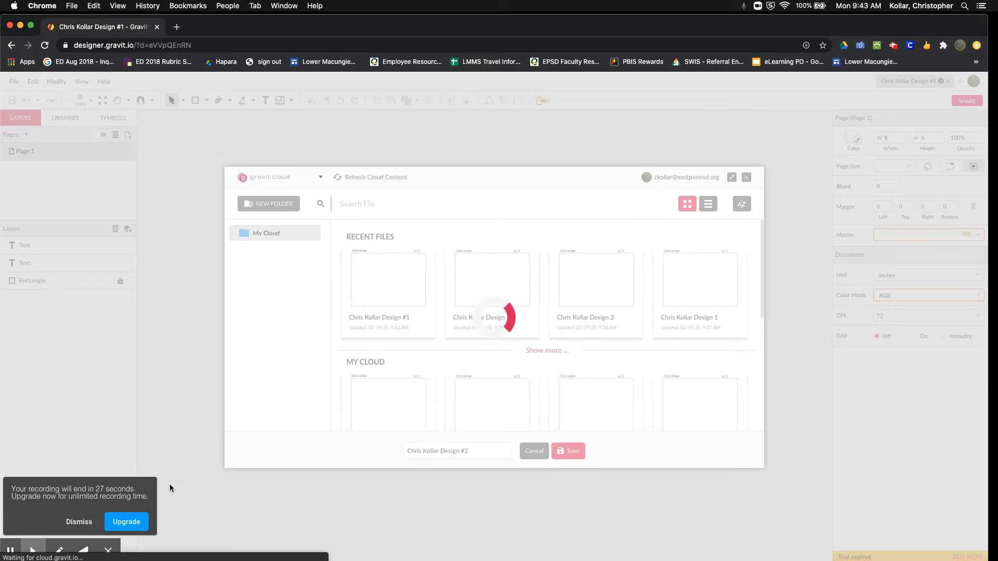
{"action": "left_click", "coordinate": [84, 522]}
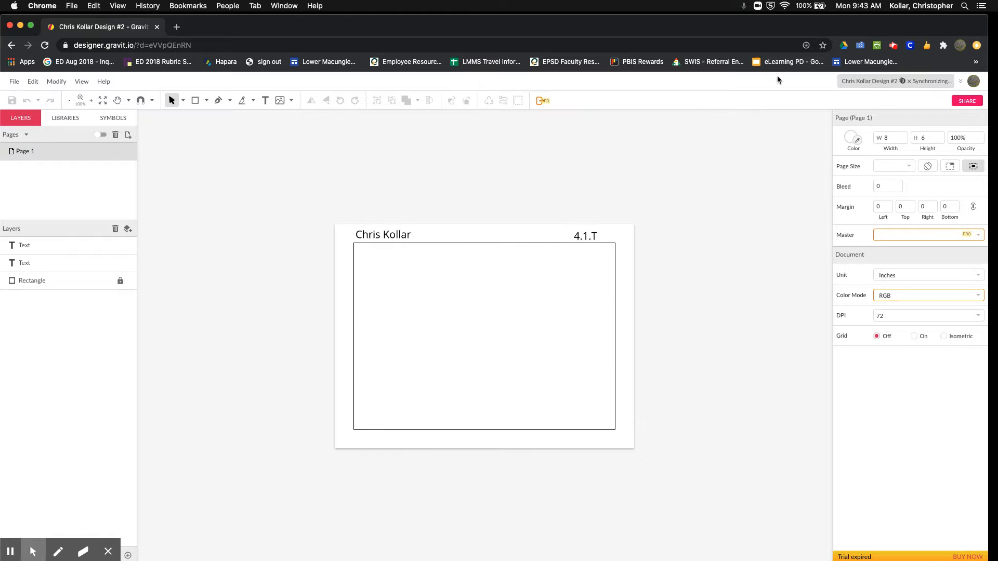
Save a third copy of the design to the cloud under the designer's full name followed by "Design #3".
{"action": "left_click", "coordinate": [12, 83]}
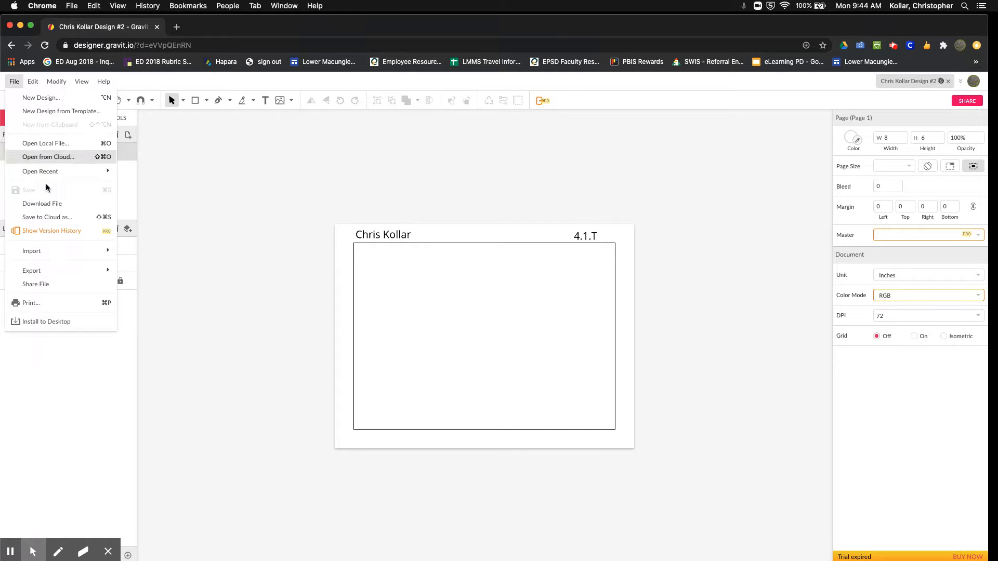
{"action": "left_click", "coordinate": [54, 217]}
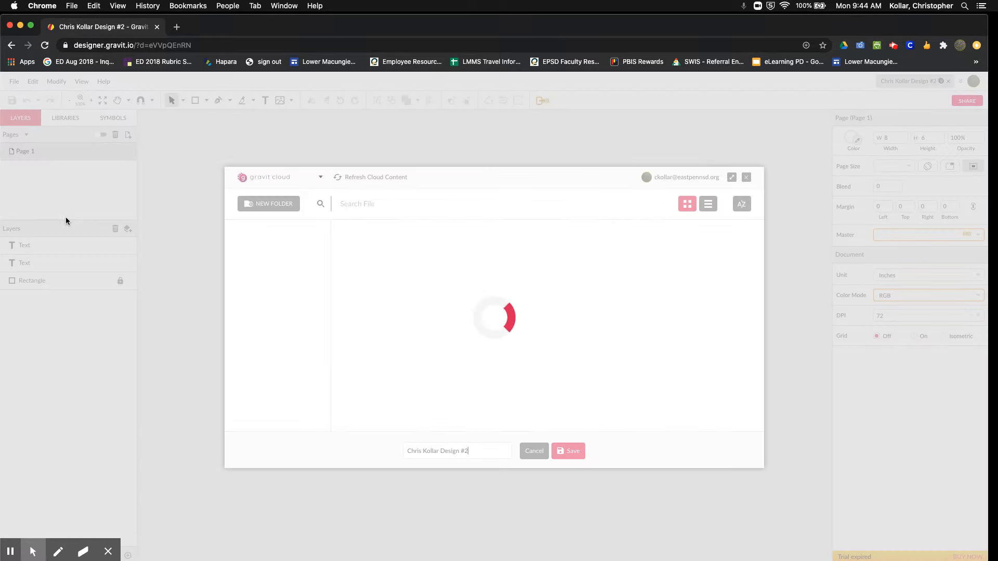
{"action": "left_click", "coordinate": [474, 455]}
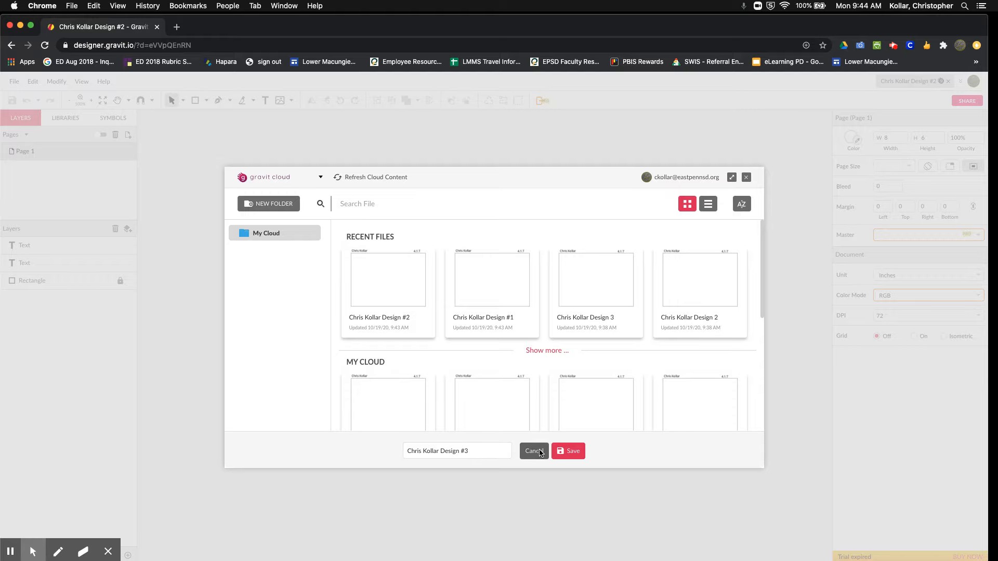
{"action": "left_click", "coordinate": [568, 451]}
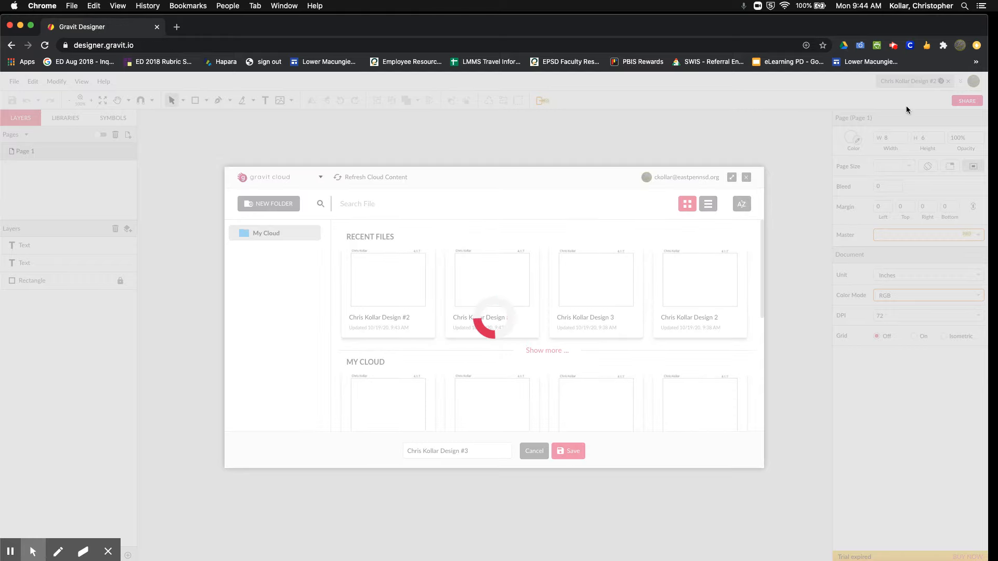